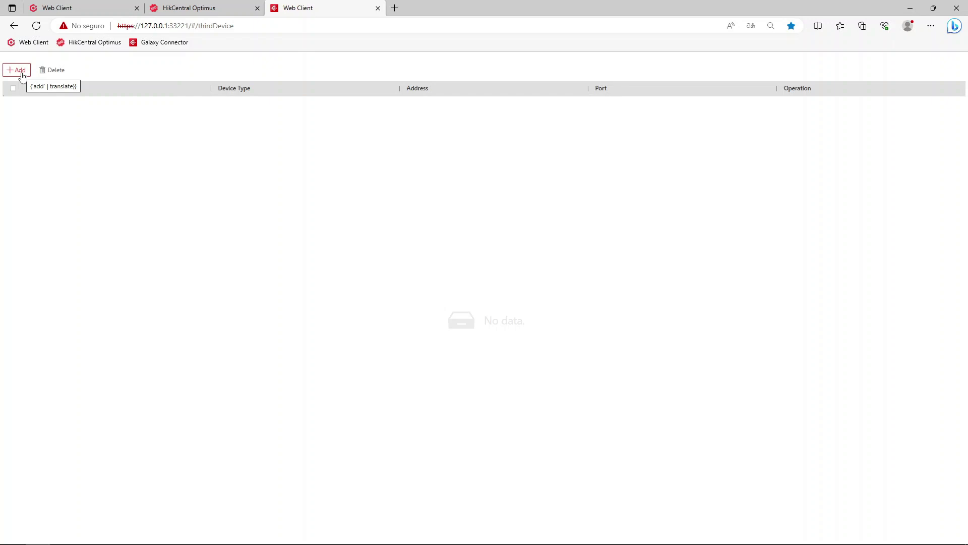
- Run ipconfig in a command prompt, examine the computer's IPv4 address, and close the prompt
key(super+r)
text(cmd)
key(Return)
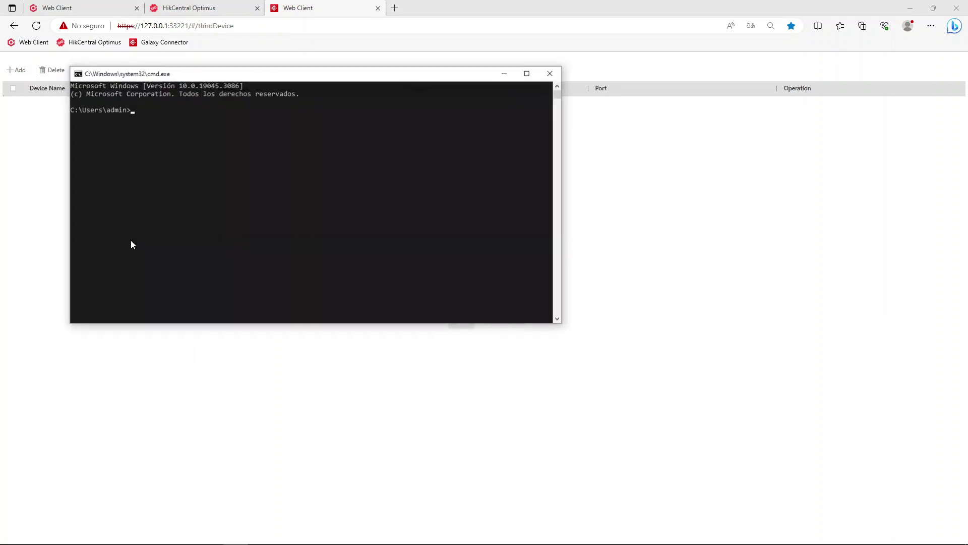
text(ipconfig)
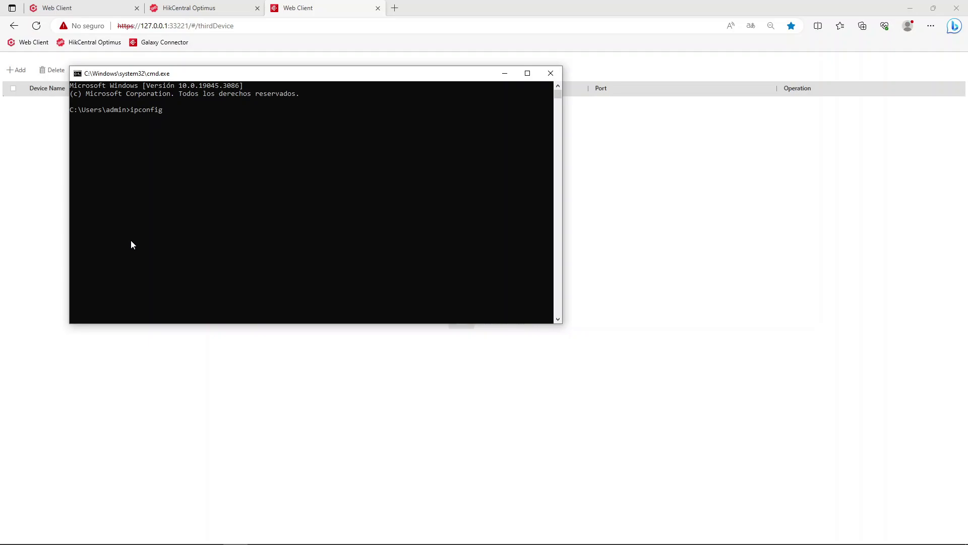
key(Return)
drag(259, 182, 308, 186)
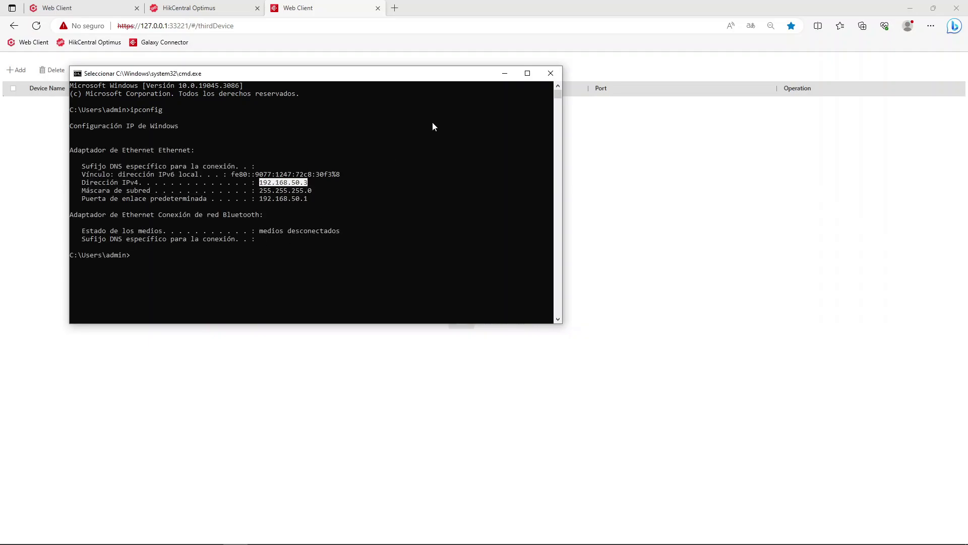
click(550, 73)
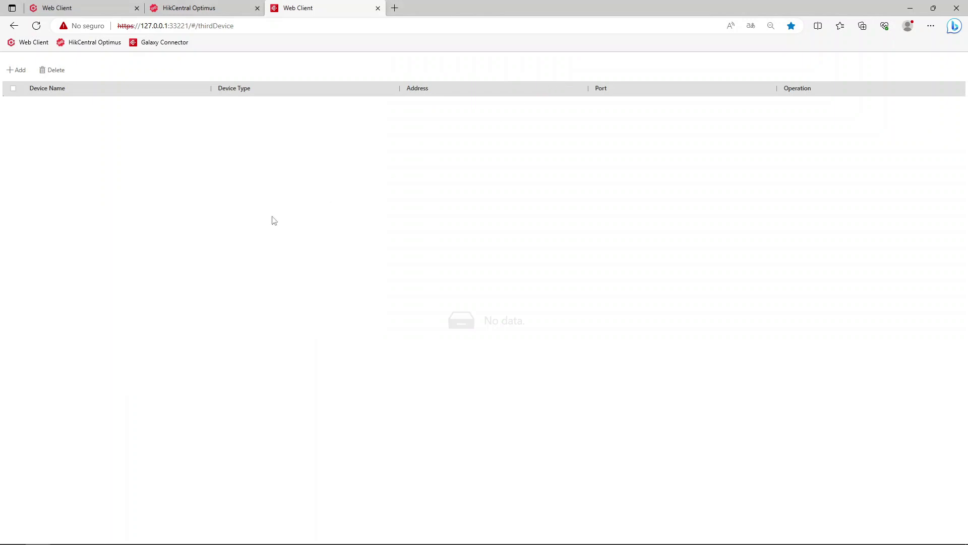
- Start adding a device of type GD -264 with the device address 192.168.50.46
click(14, 76)
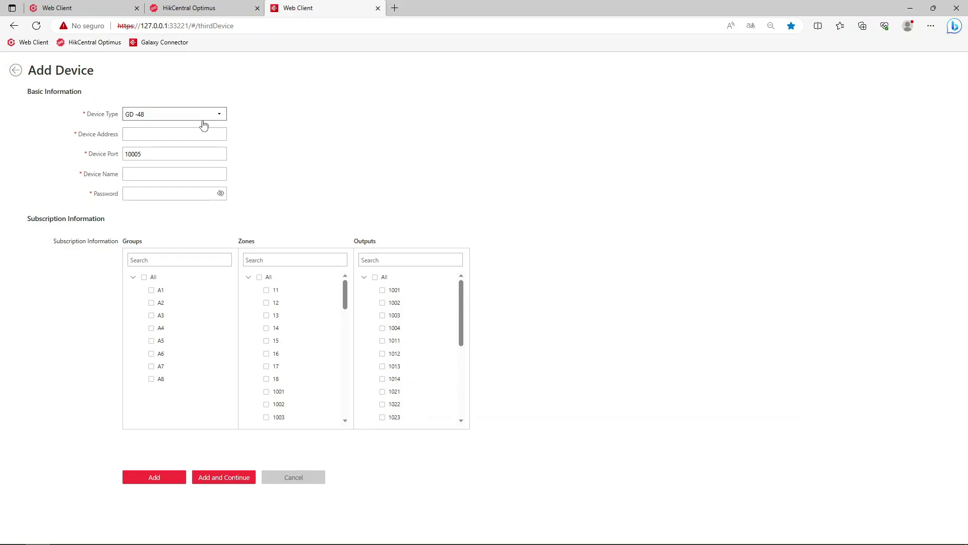
click(221, 116)
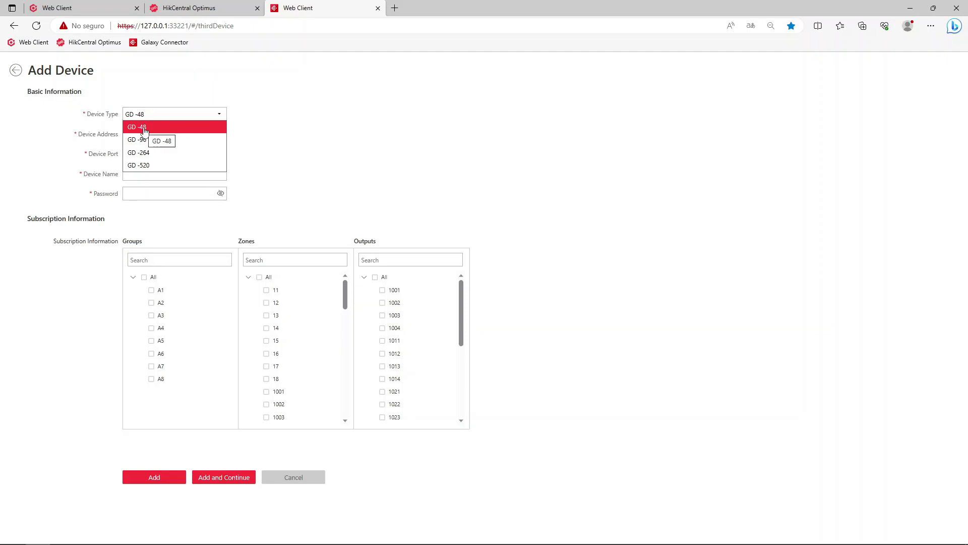
click(144, 156)
click(153, 134)
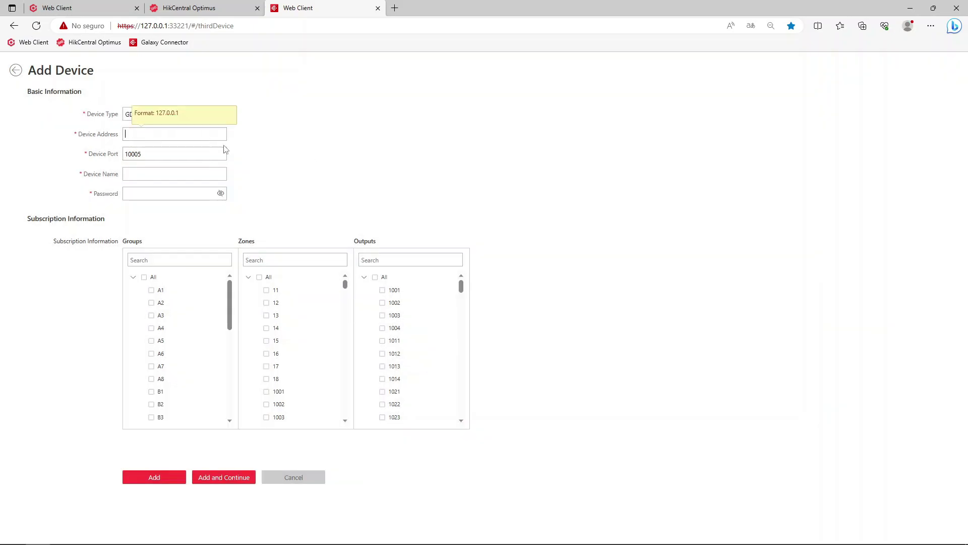
text(192.168.50.46)
- Ping 192.168.50.46 continuously from a command prompt to check that the panel responds, and close the prompt
key(super+r)
text(cmd)
key(Return)
text(ping )
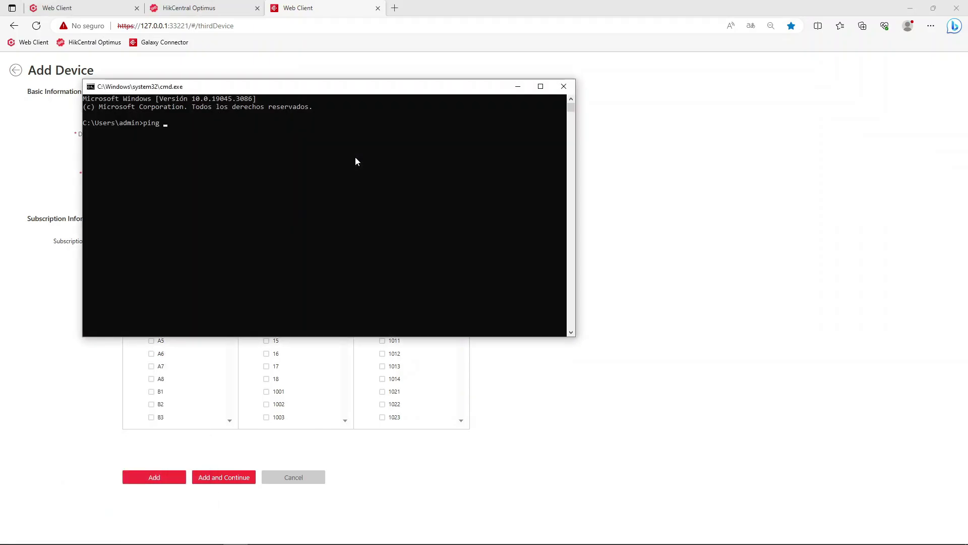
text(192.168.50.46 -t)
key(Return)
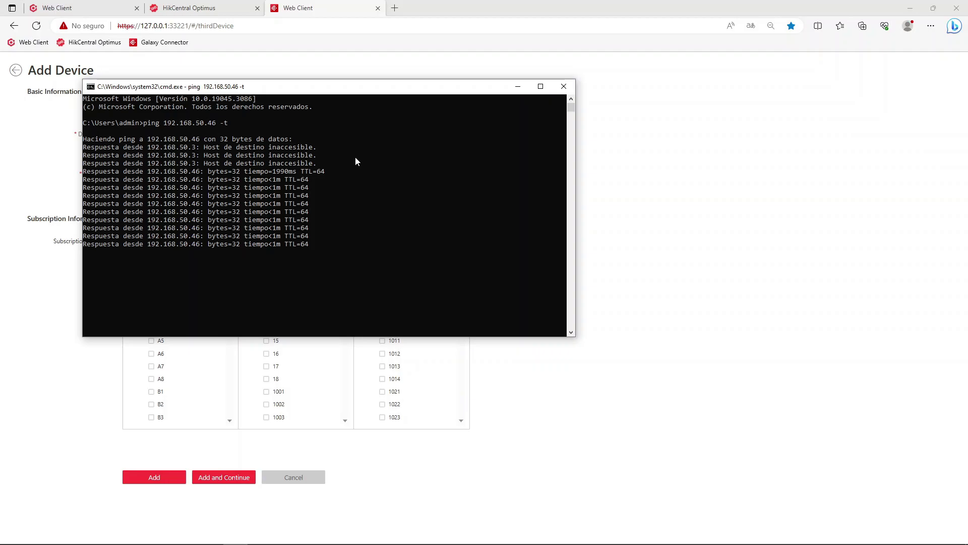
click(570, 91)
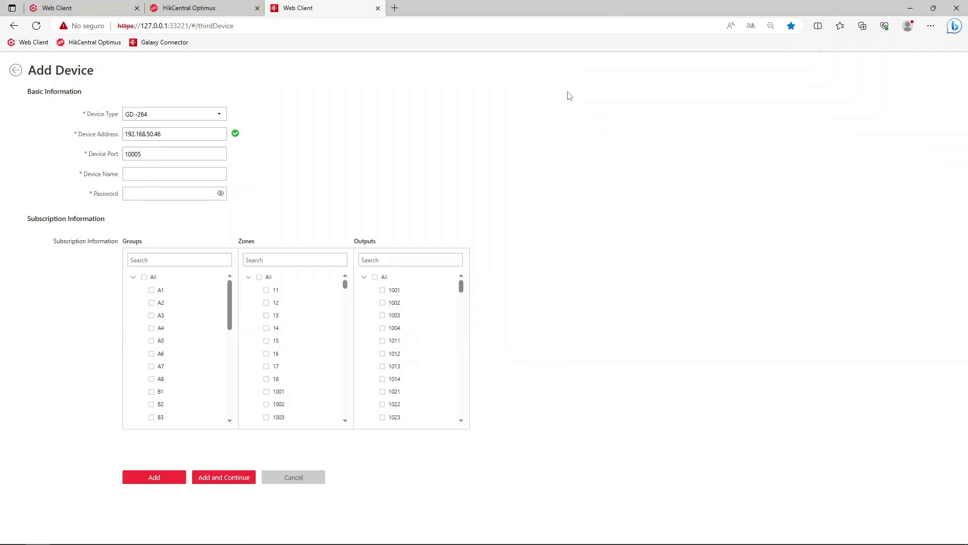
- Keep the default device port and name the device Galaxy Dimension 264
click(144, 176)
click(158, 160)
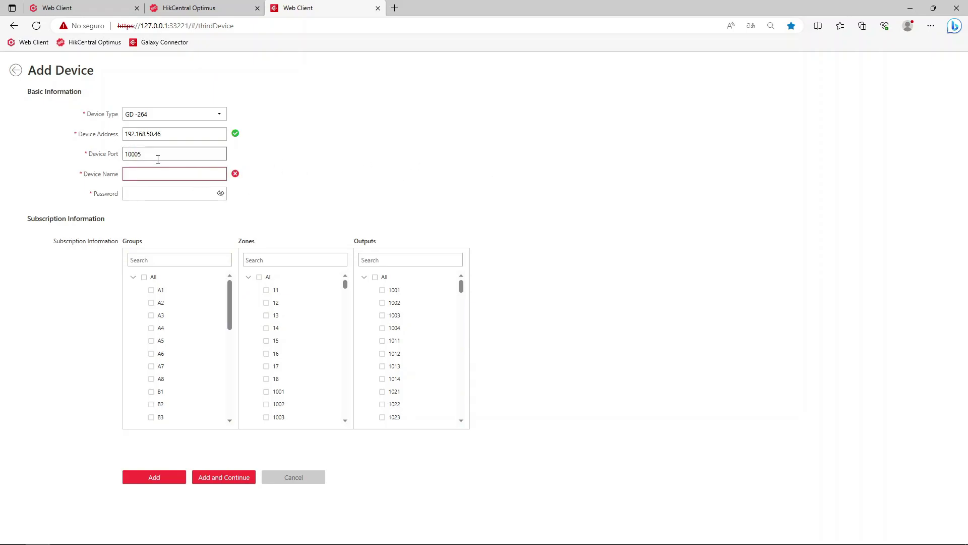
click(259, 157)
click(165, 156)
click(147, 172)
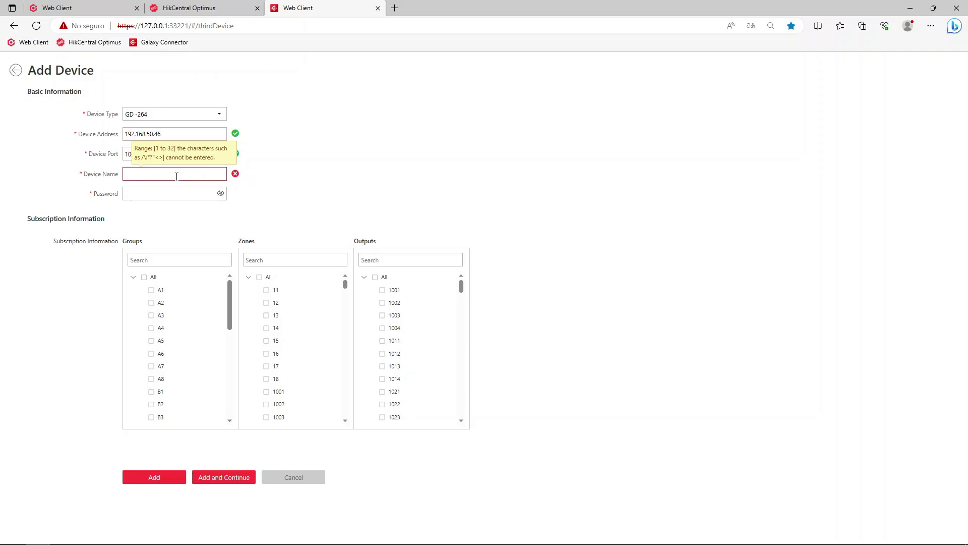
text(Galaxy Dimesn)
text(sion 264)
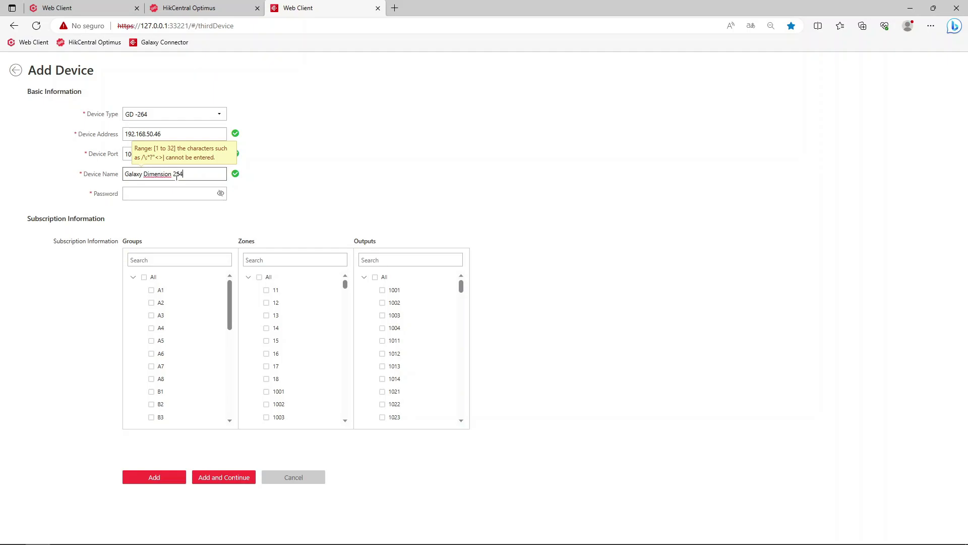
- Enter the device password and make it visible for checking
click(259, 183)
click(146, 196)
click(367, 208)
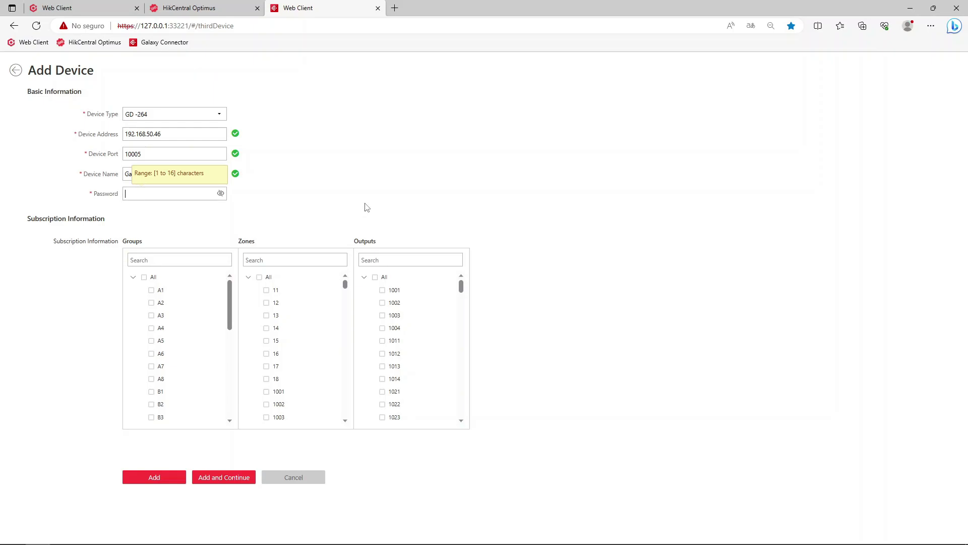
text(•••••)
click(220, 193)
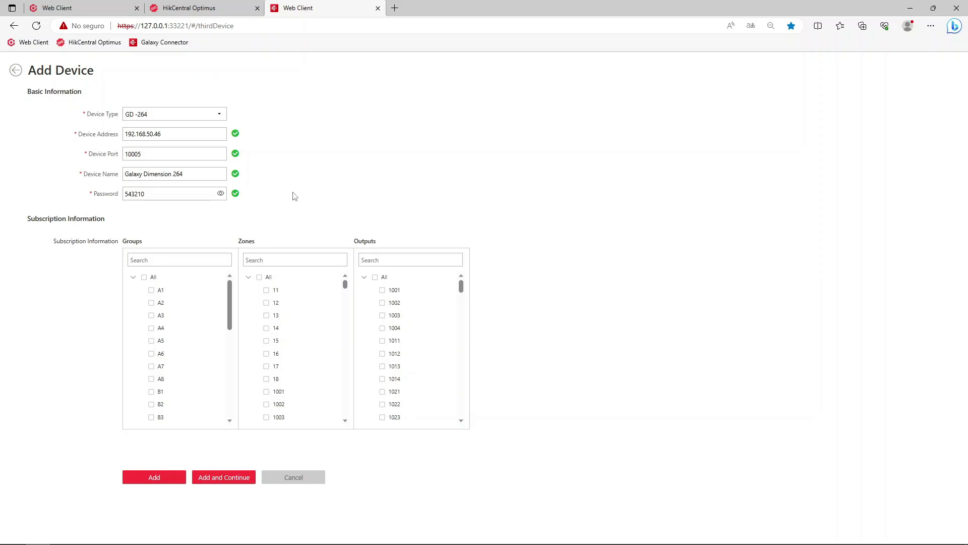
- Subscribe the device to group A1, zones 11 and 1001, and output 1001
click(152, 292)
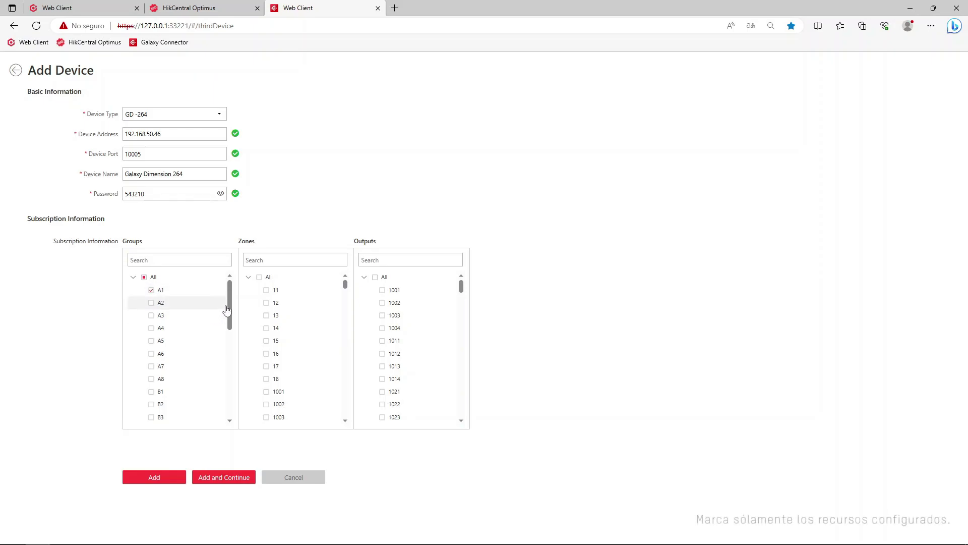
click(267, 293)
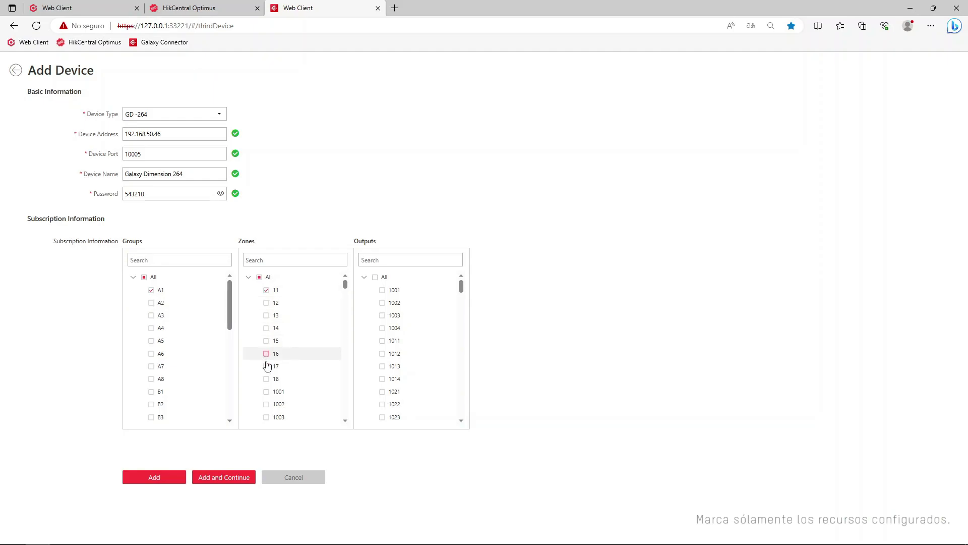
click(266, 392)
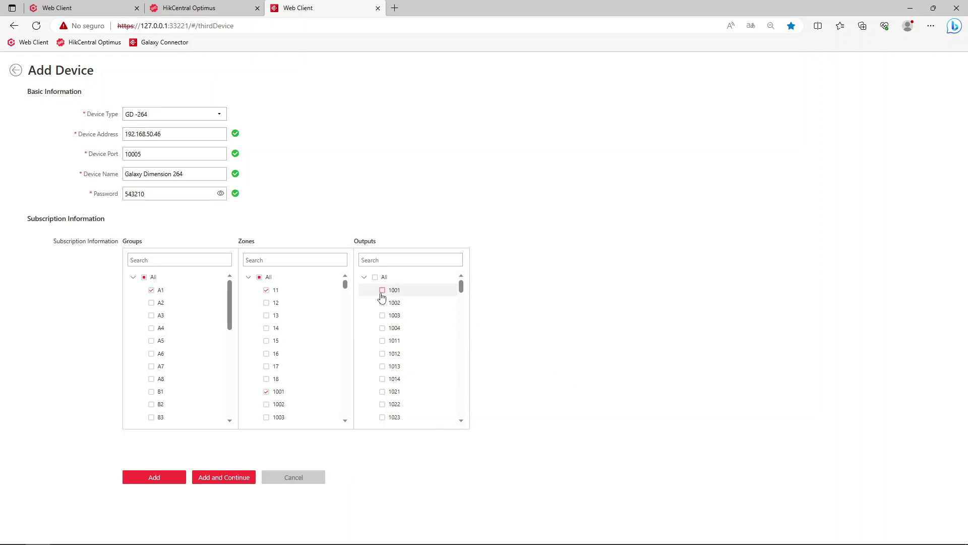
scroll(277, 352, down, 2)
scroll(277, 361, up, 2)
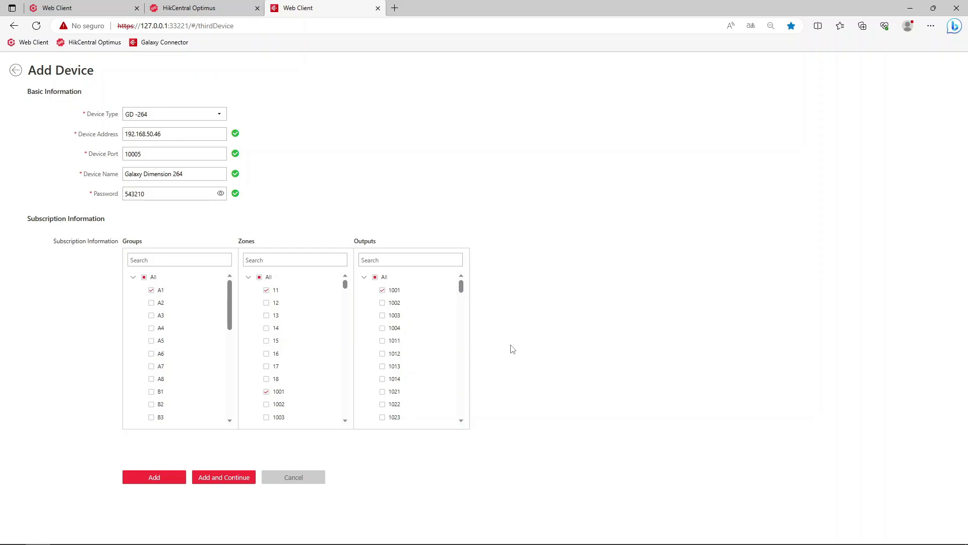
click(375, 277)
scroll(347, 310, down, 1)
scroll(303, 320, up, 1)
click(375, 277)
- Leave output 1001 as the only selected output and add the device
click(382, 292)
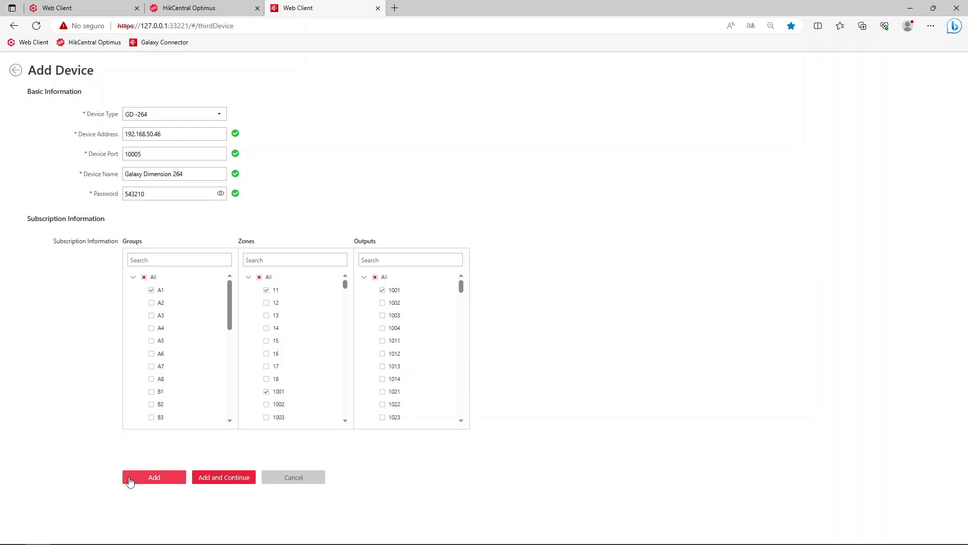
click(153, 479)
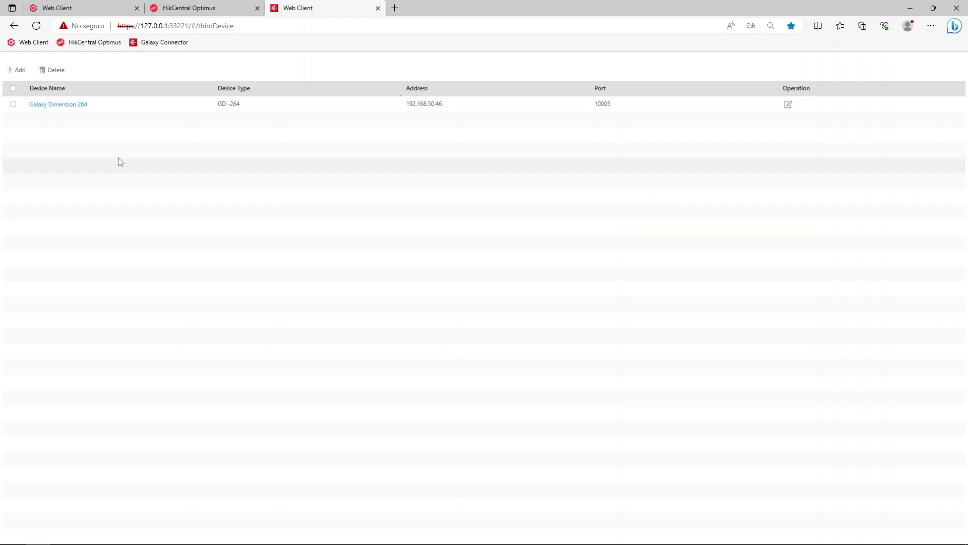
- Open the Galaxy Dimension 264 resource names for editing and enter GD264_GrupoA1 as the new name of GroupA1
click(789, 106)
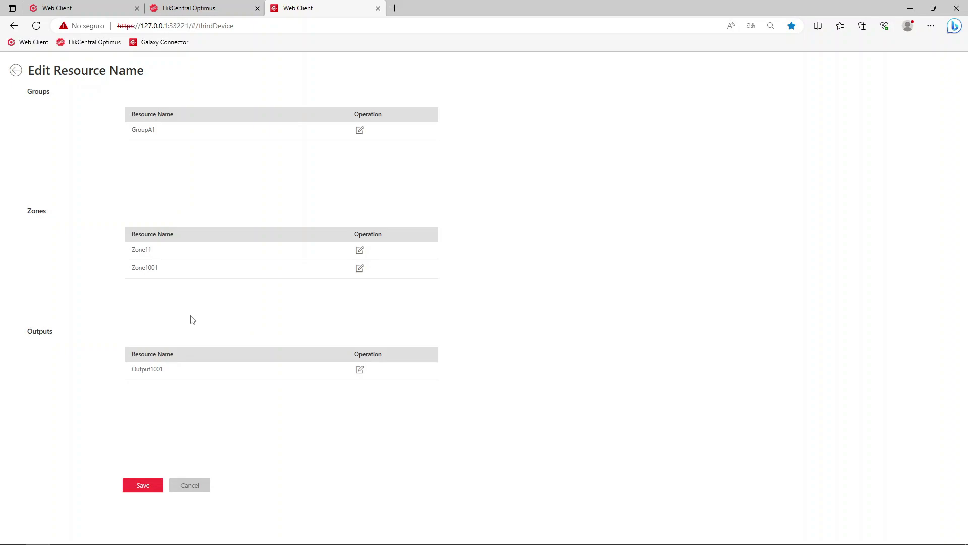
click(16, 73)
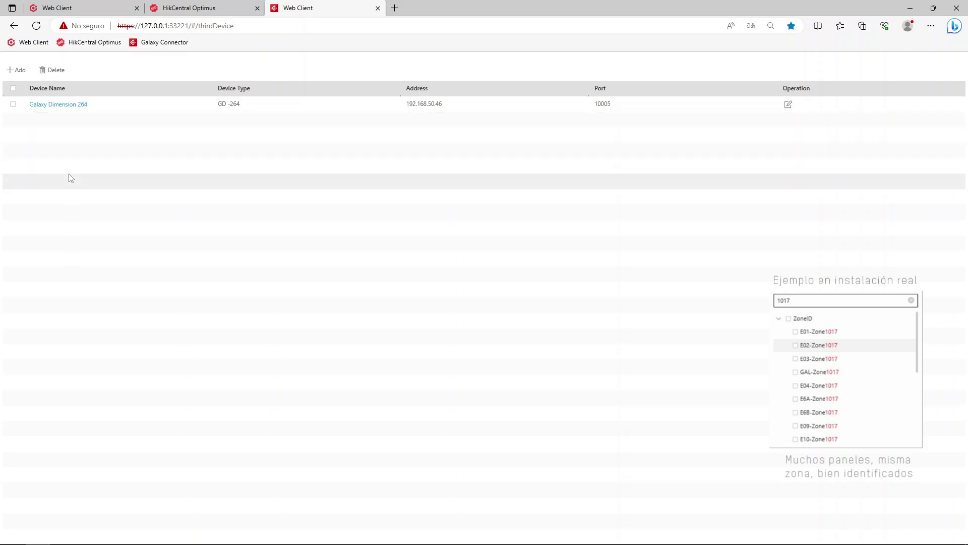
click(788, 105)
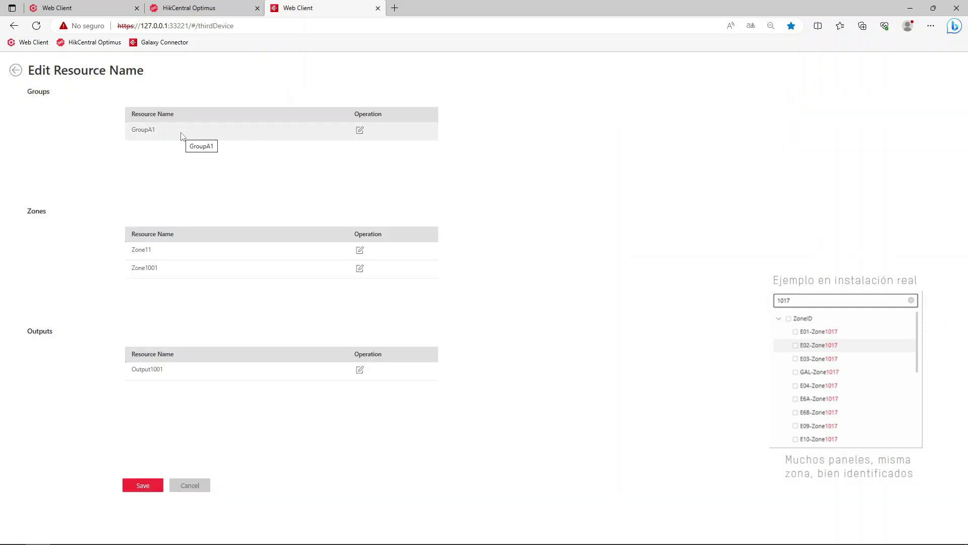
click(361, 131)
drag(229, 133, 45, 143)
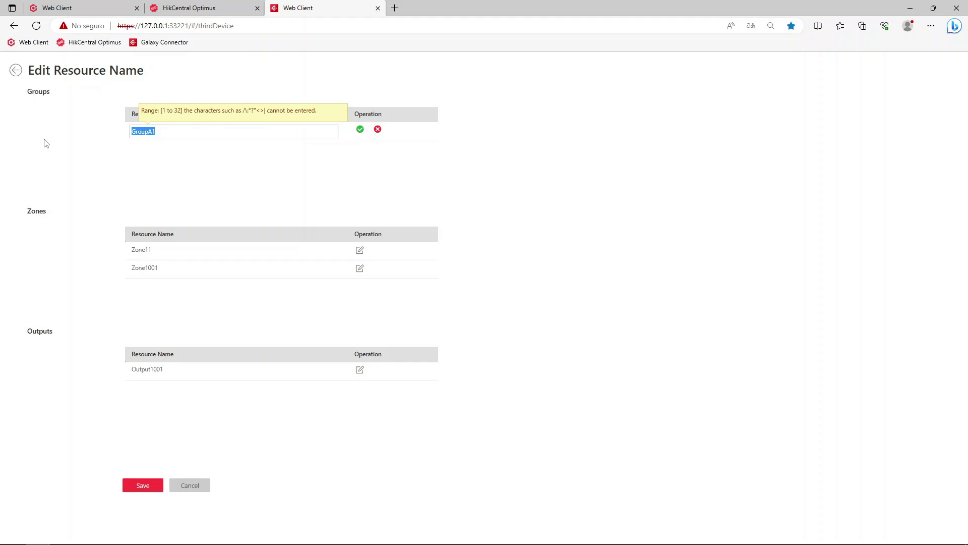
text(GD264_GrupoA1)
- Enter GD264_Zona0011 as the new name of Zone11
drag(167, 250, 94, 258)
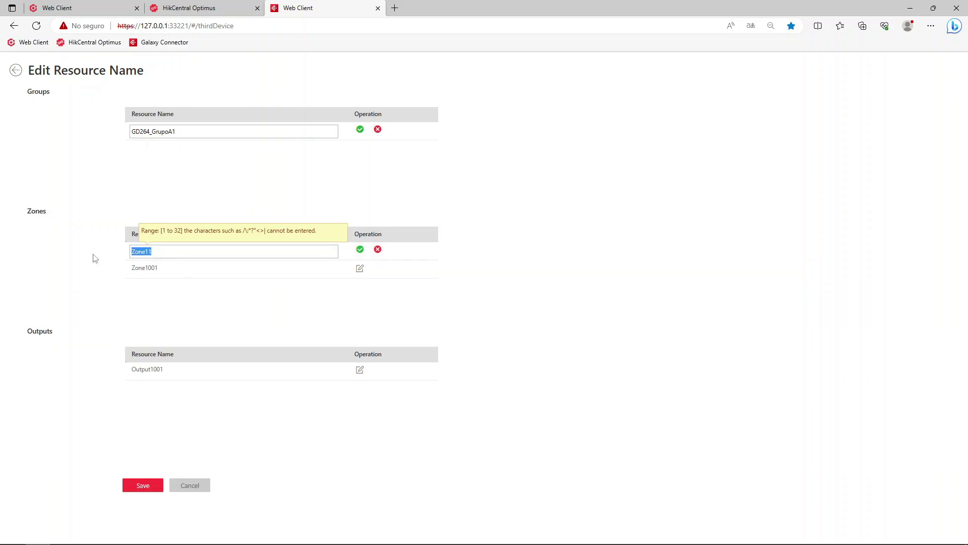
text(GD)
key(BackSpace)
key(BackSpace)
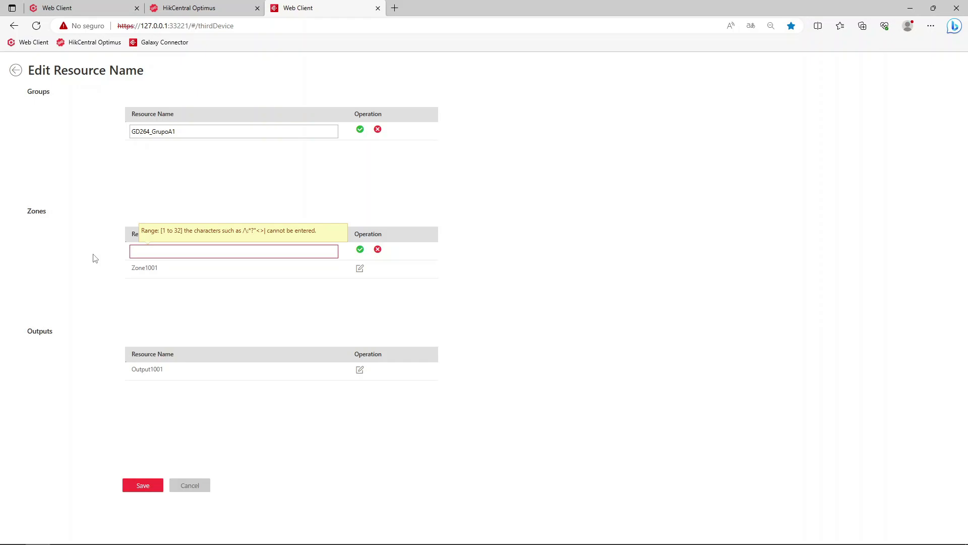
text(GD264_)
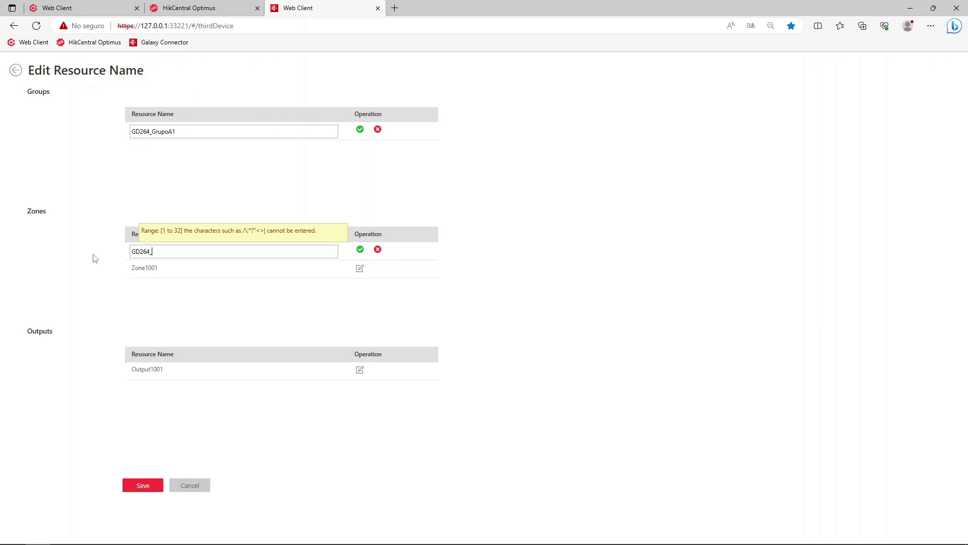
text(Zona0011)
- Copy the first zone's new name to Zone1001 and adapt it to GD264_Zona1001
double_click(194, 251)
key(ctrl+c)
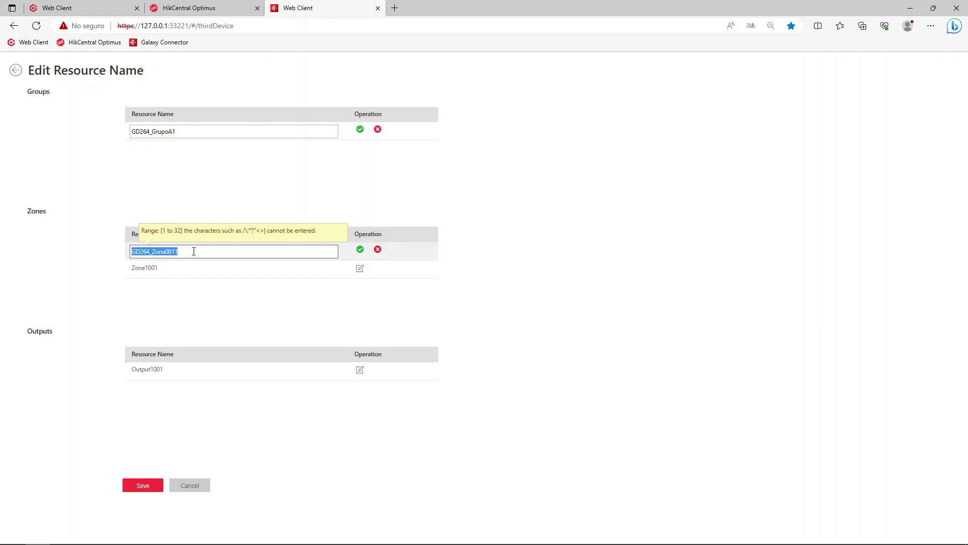
click(178, 274)
click(359, 268)
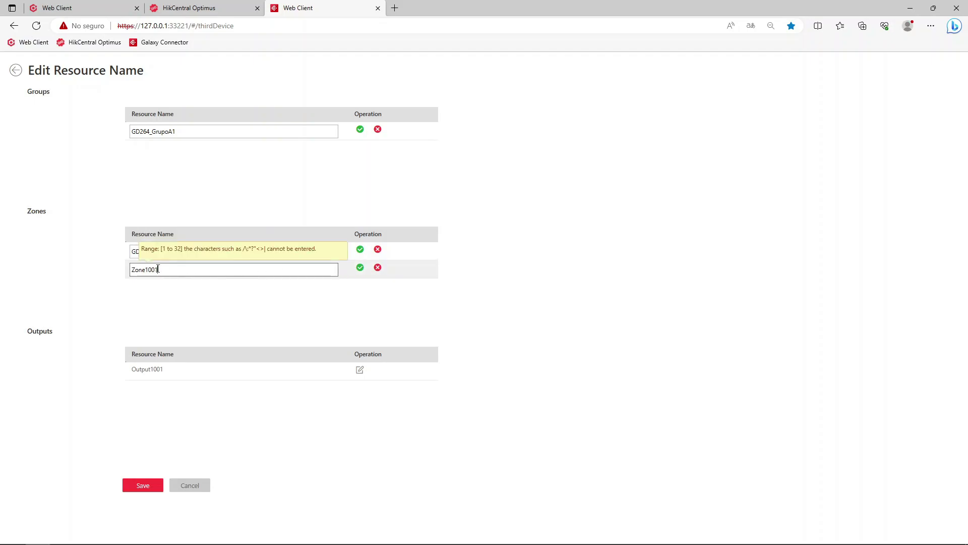
key(ctrl+a)
key(ctrl+v)
key(BackSpace)
key(BackSpace)
text(1001)
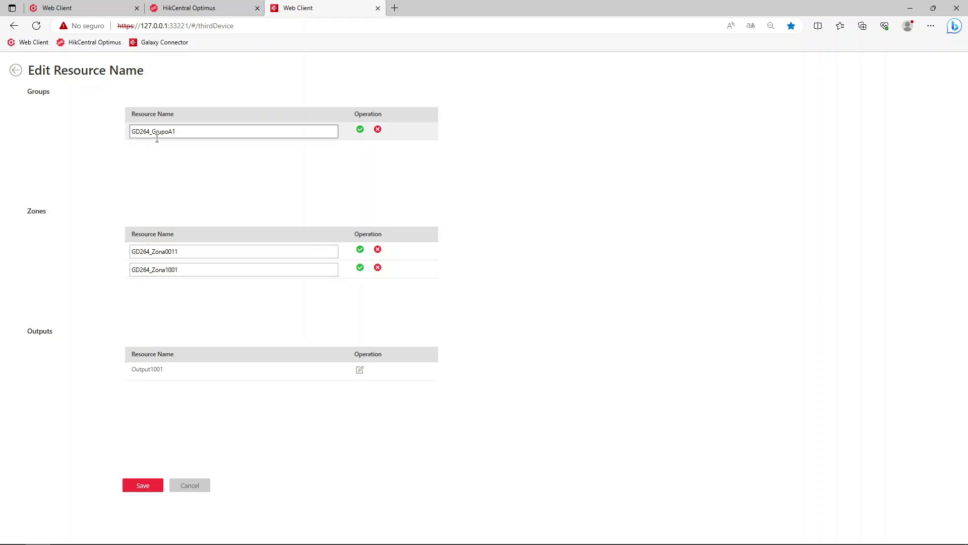
- Confirm the new names of the group and both zones
click(360, 129)
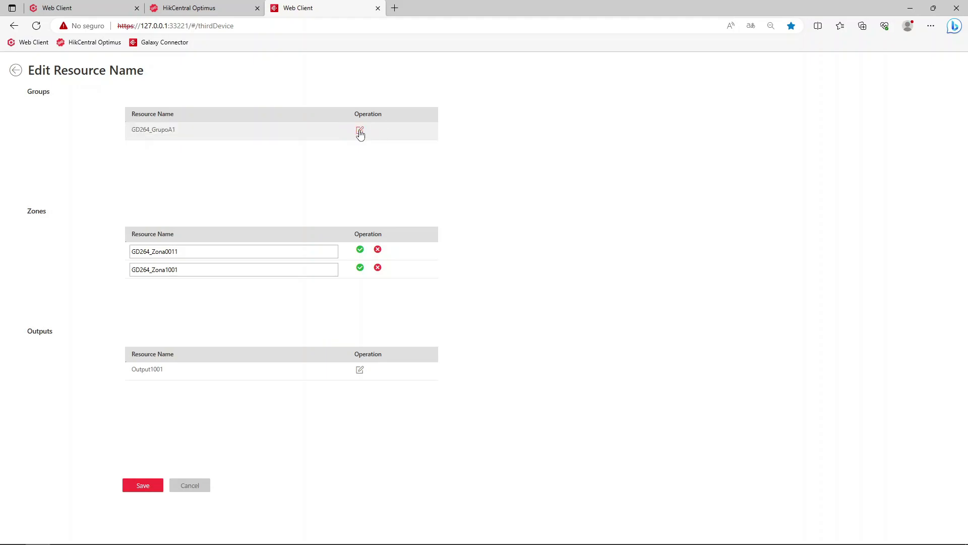
click(360, 250)
click(360, 269)
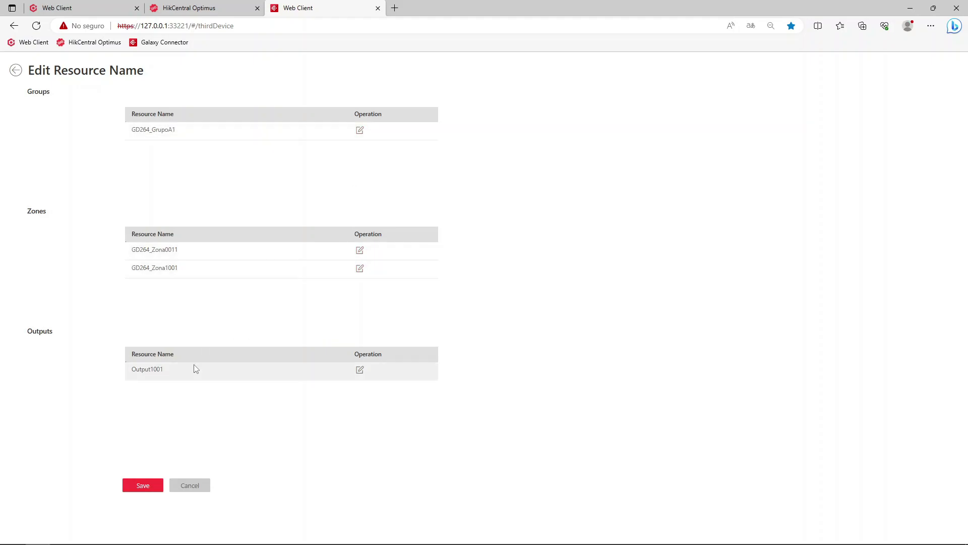
- Rename Output1001 as GD264_Salida1001 and save the resource names
click(360, 370)
drag(186, 371, 107, 381)
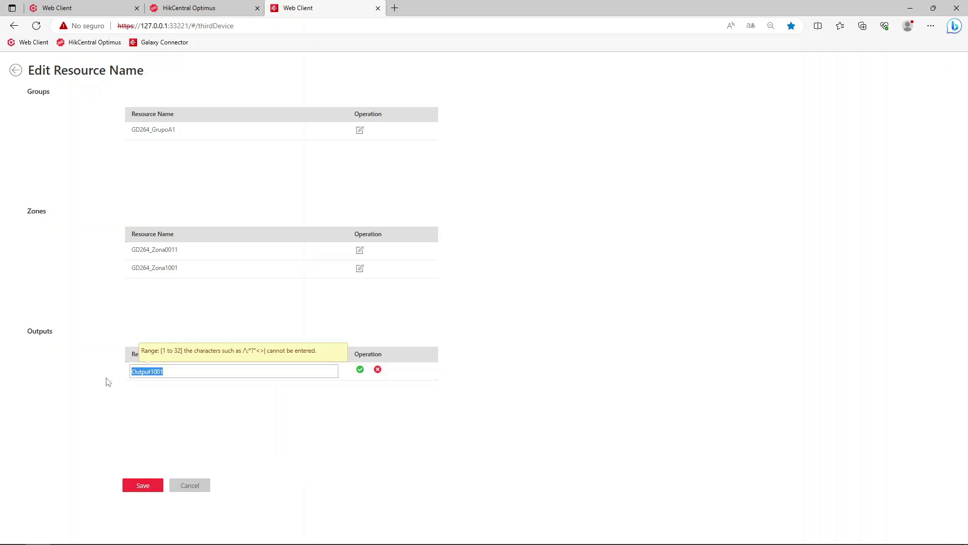
text(GDC)
text(264_sa)
text(lida)
key(BackSpace)
key(BackSpace)
text(Salida1001)
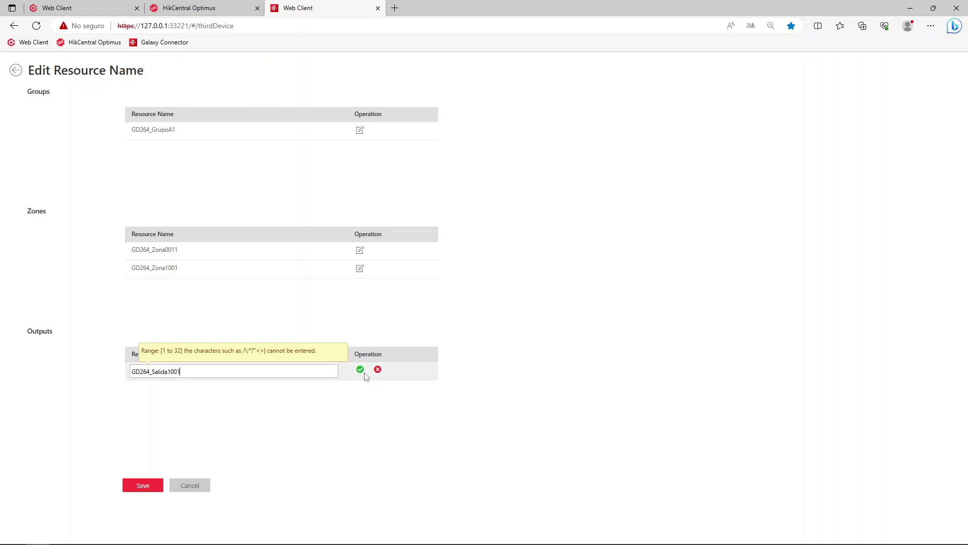
click(360, 370)
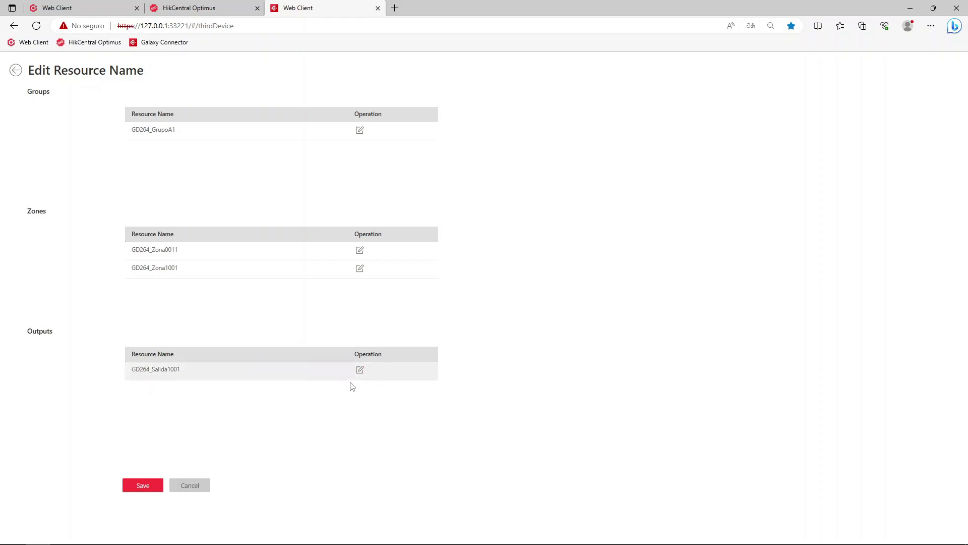
click(140, 485)
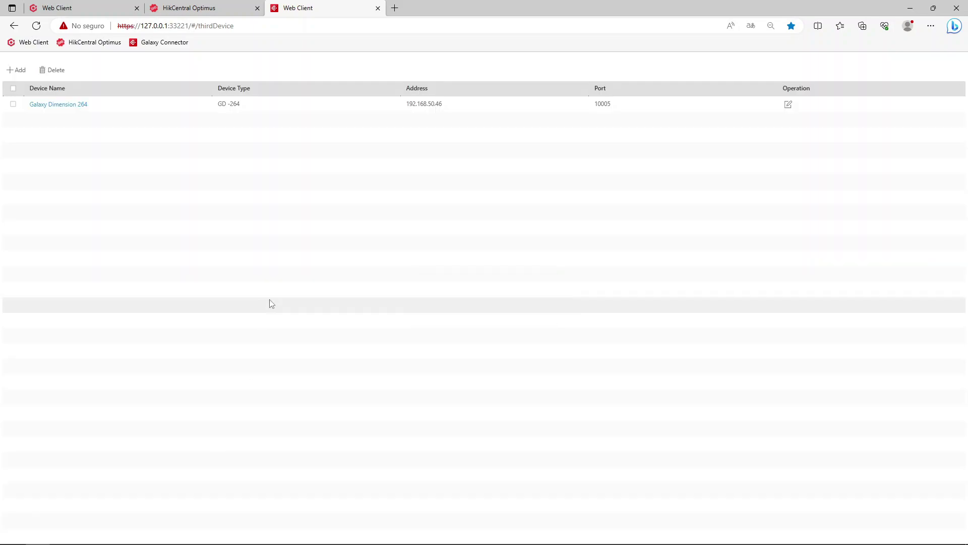
- Reopen the device's resource names to check the saved names, and leave without changes
click(788, 104)
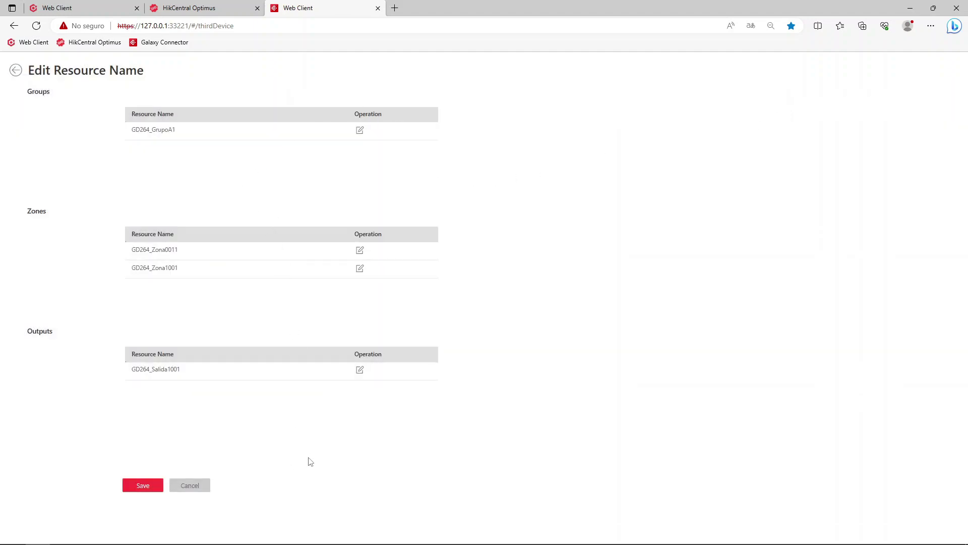
click(193, 488)
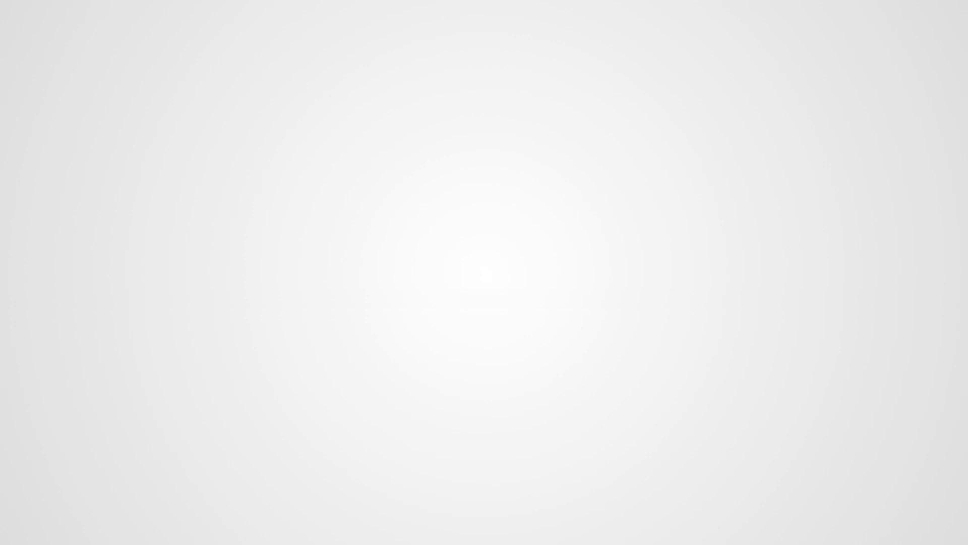